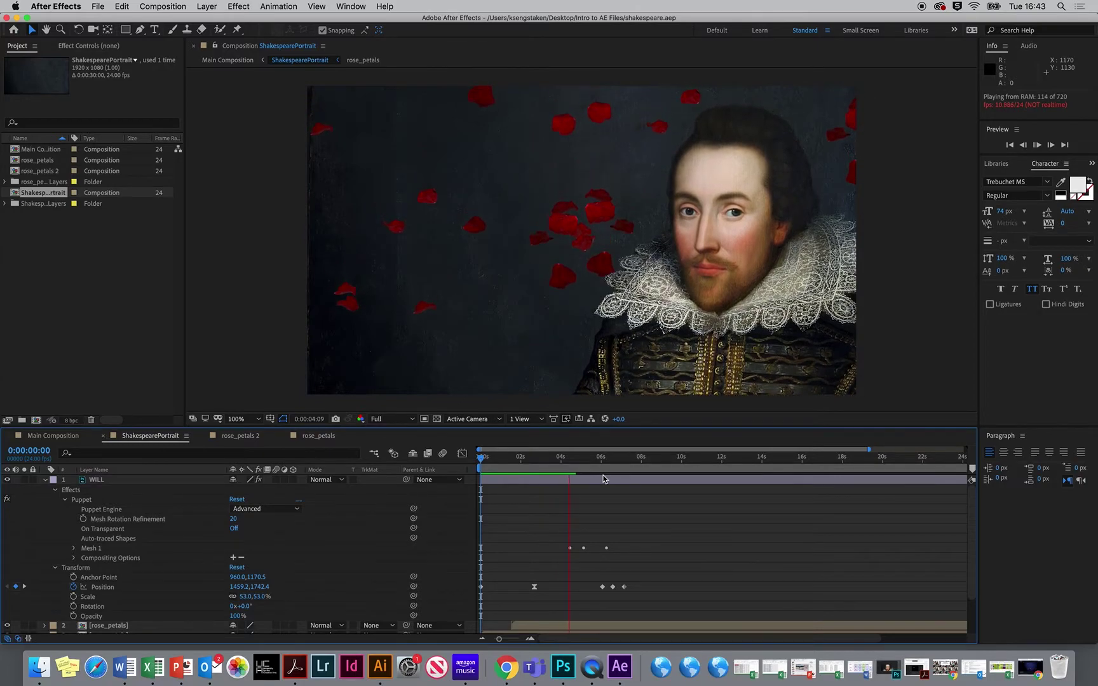
Stop the composition preview, switch to Finder and look through the rose, skull and Shakespeare portrait files in the Intro to AE Files folder
{"action": "key", "text": "space"}
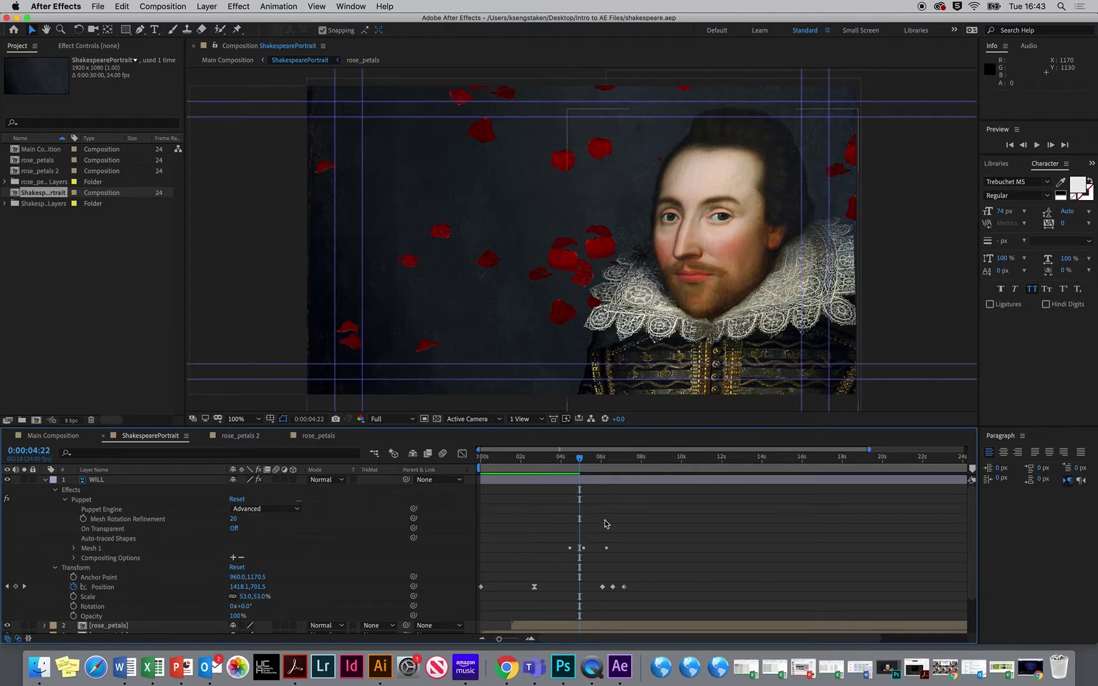
{"action": "left_click", "coordinate": [40, 667]}
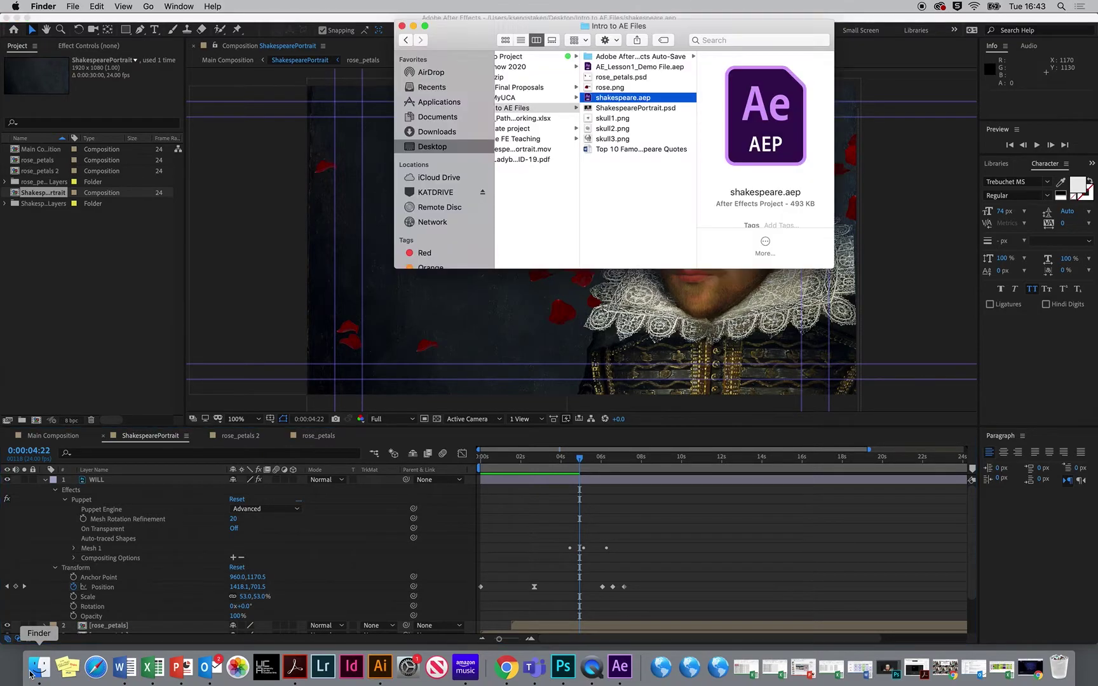
{"action": "scroll", "coordinate": [567, 187], "scroll_direction": "left", "scroll_amount": 3}
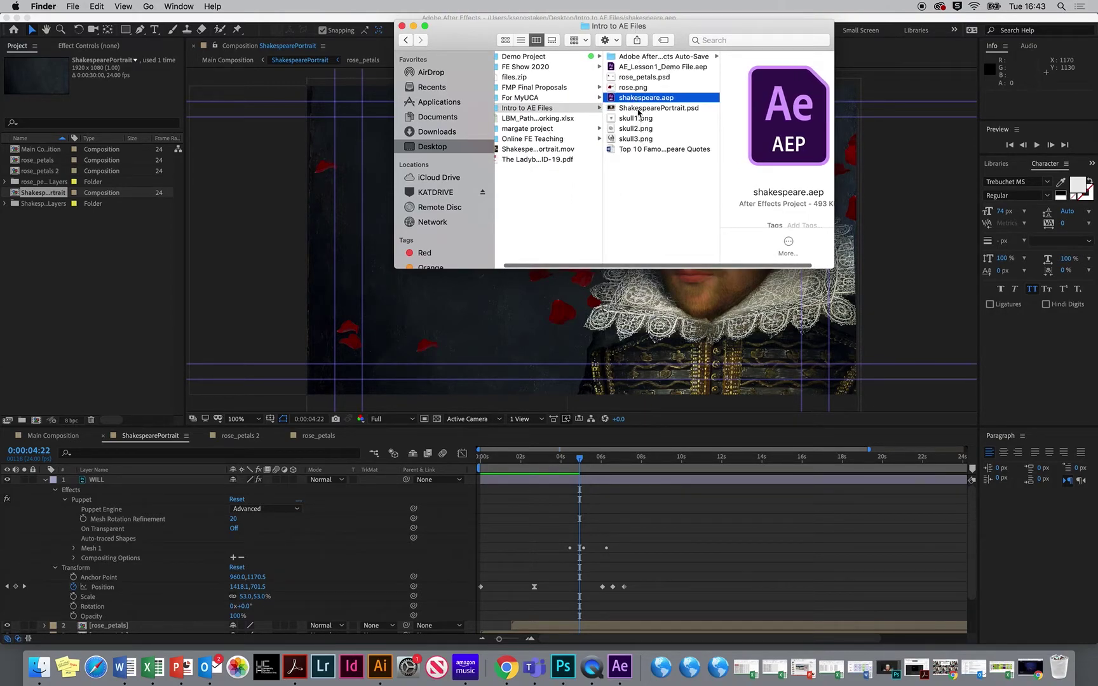
{"action": "left_click", "coordinate": [635, 78]}
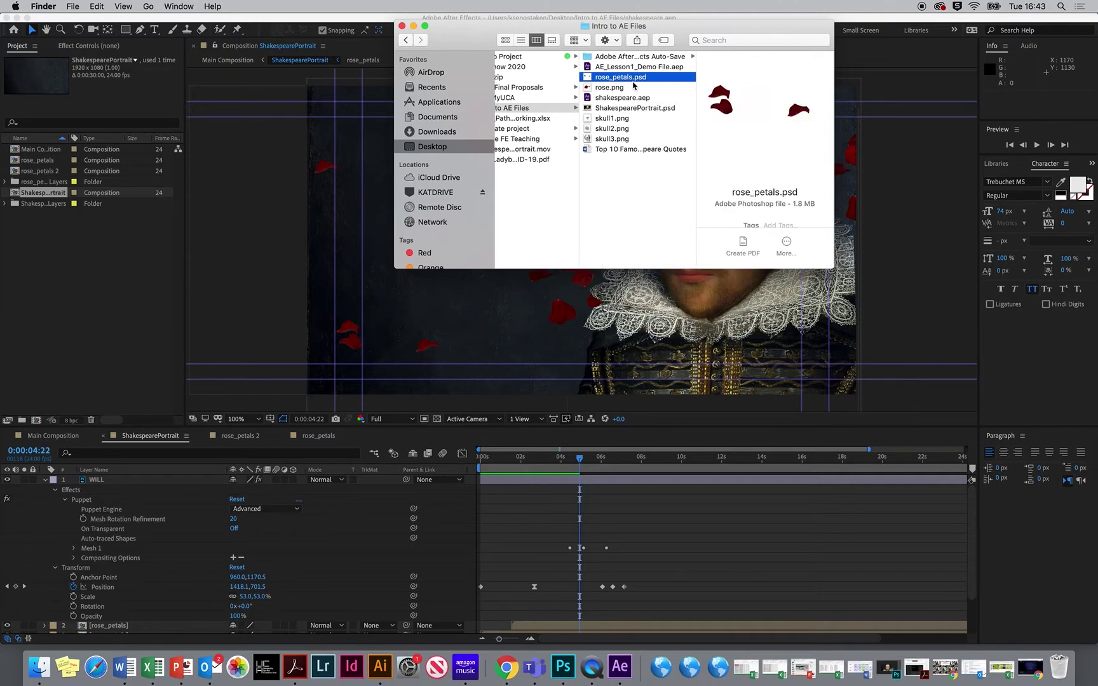
{"action": "left_click", "coordinate": [615, 88]}
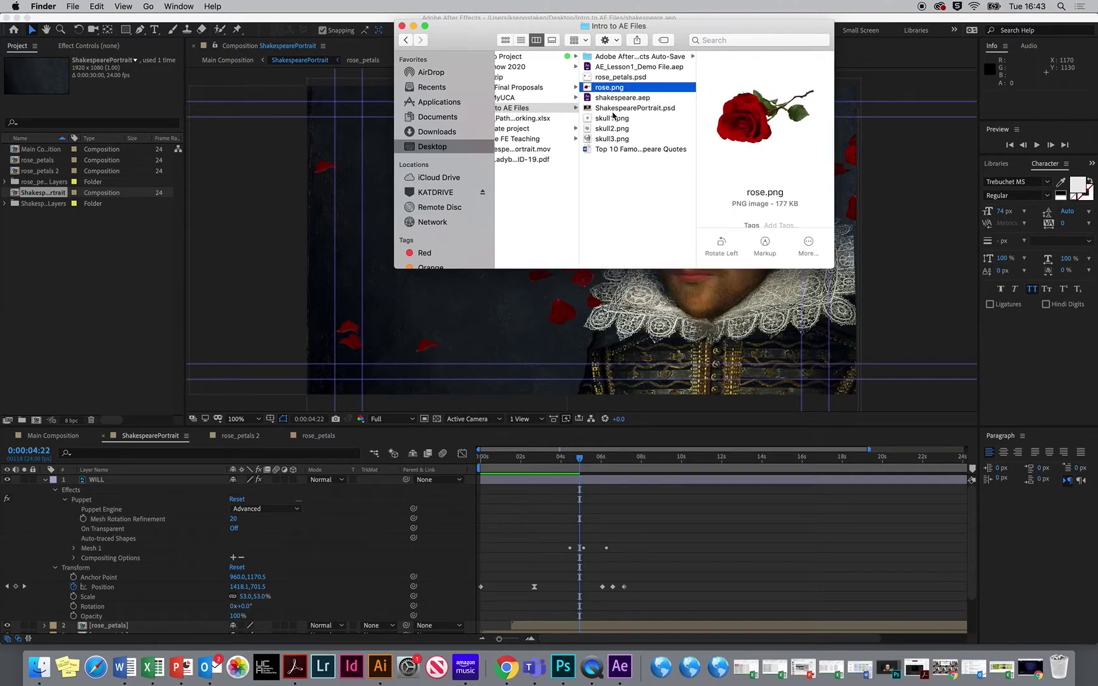
{"action": "left_click", "coordinate": [614, 121]}
{"action": "left_click", "coordinate": [614, 130]}
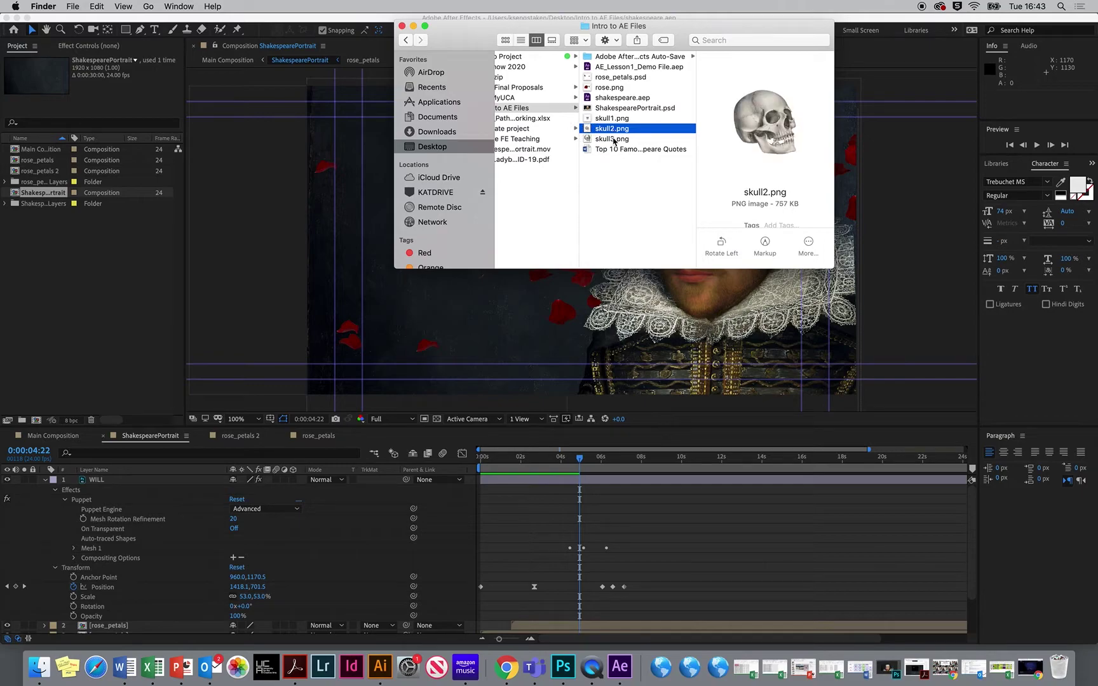
{"action": "key", "text": "Down"}
{"action": "left_click", "coordinate": [622, 111]}
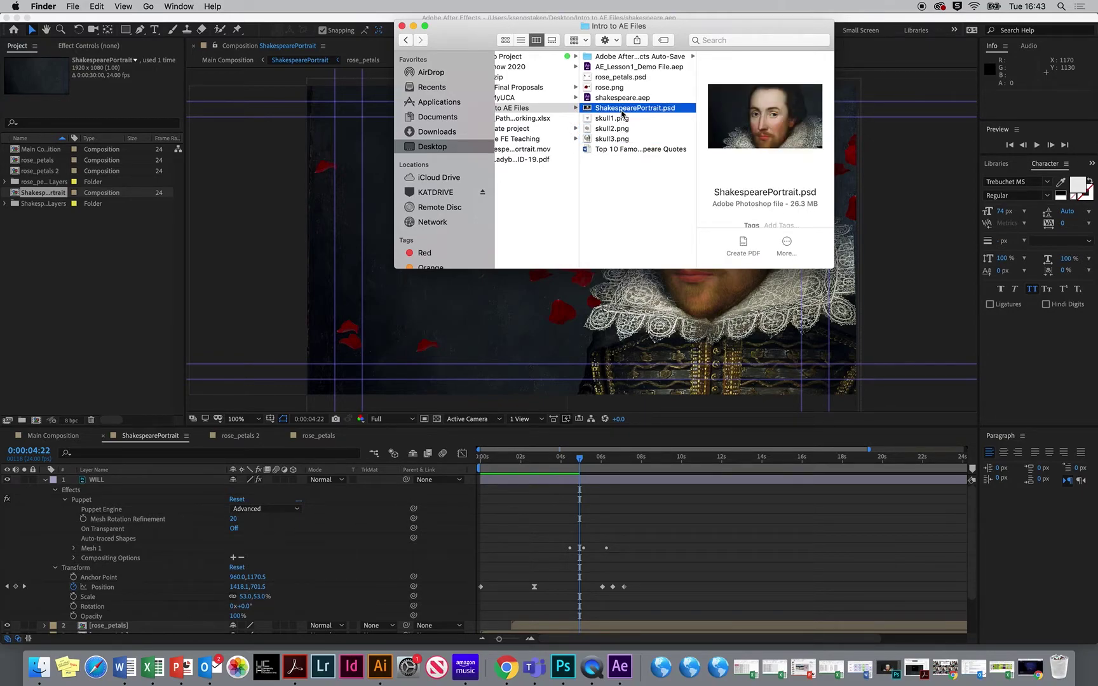
Open ShakespearePortrait.psd in Photoshop and toggle the visibility of the WILL and BACKGROUND COLOUR layers to inspect them
{"action": "double_click", "coordinate": [622, 109]}
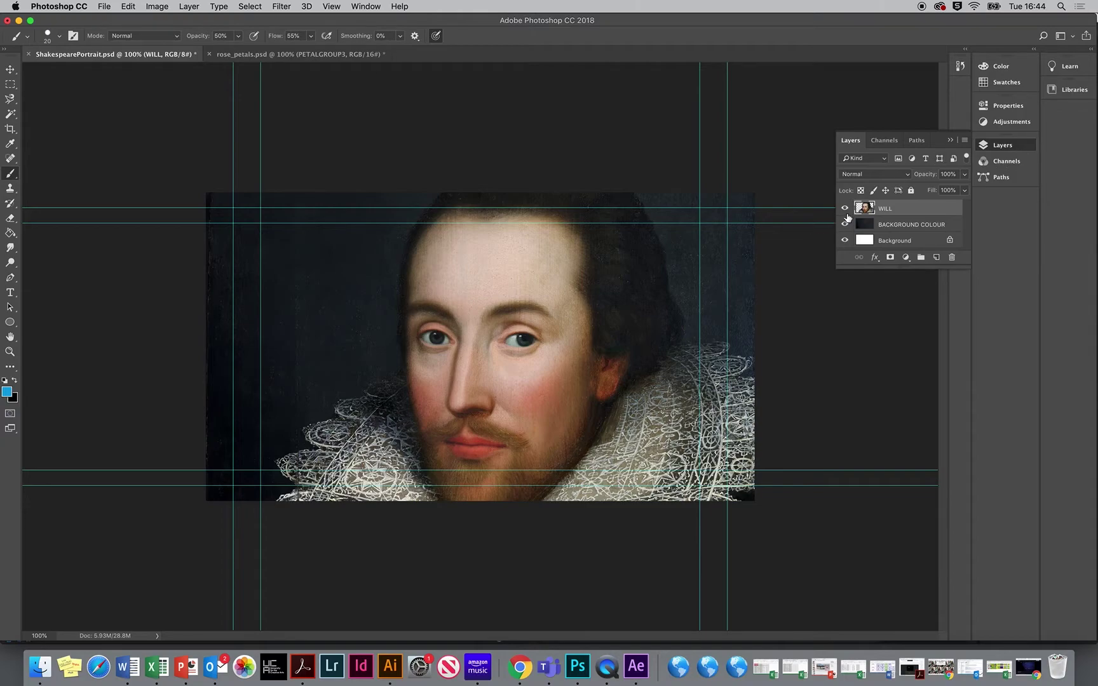
{"action": "left_click", "coordinate": [845, 214]}
{"action": "left_click", "coordinate": [845, 214]}
{"action": "left_click", "coordinate": [846, 214]}
{"action": "left_click", "coordinate": [846, 209]}
{"action": "left_click", "coordinate": [845, 224]}
{"action": "left_click", "coordinate": [845, 224]}
Check the portrait document's pixel dimensions and resolution in the Image Size settings
{"action": "left_click", "coordinate": [161, 5]}
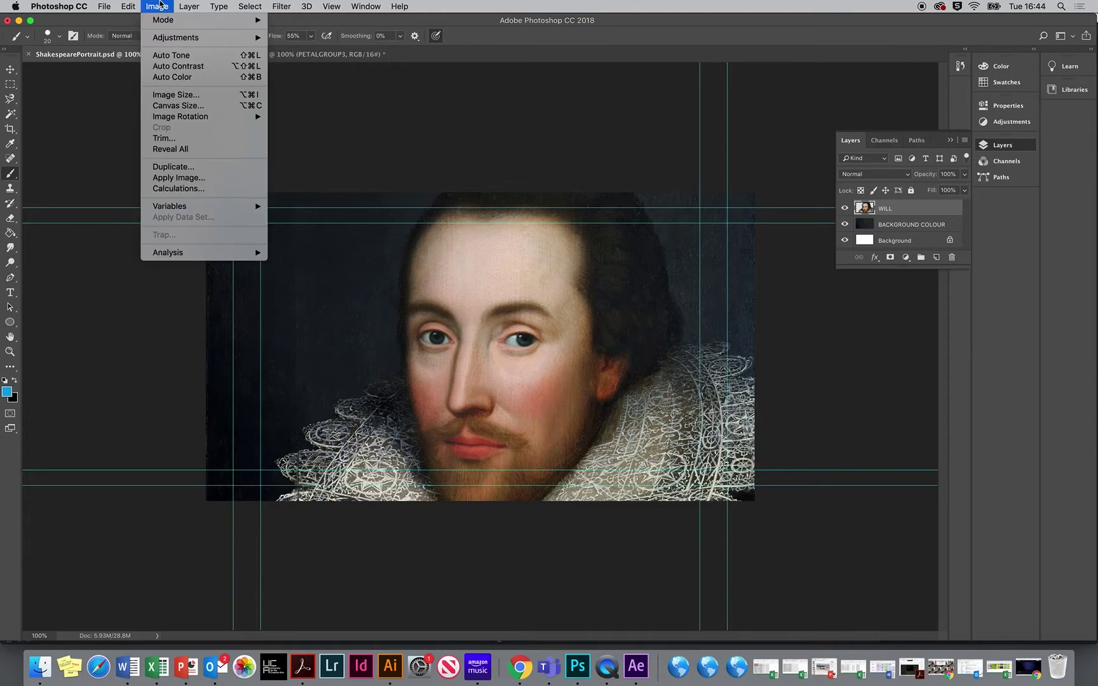
{"action": "left_click", "coordinate": [185, 99]}
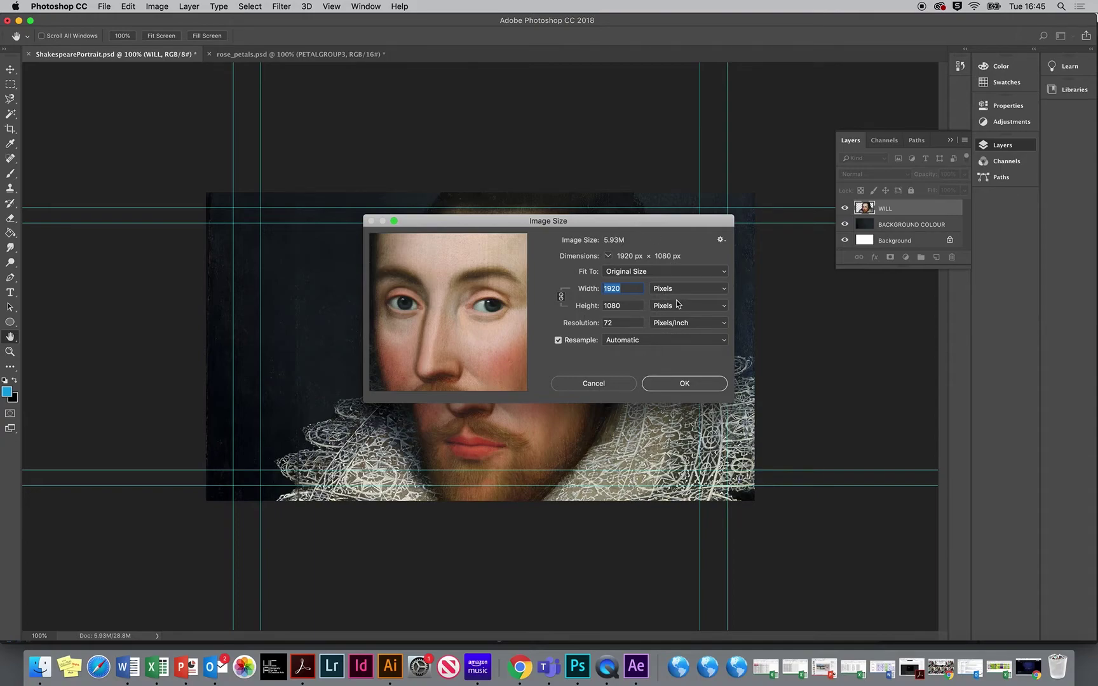
{"action": "left_click", "coordinate": [685, 384]}
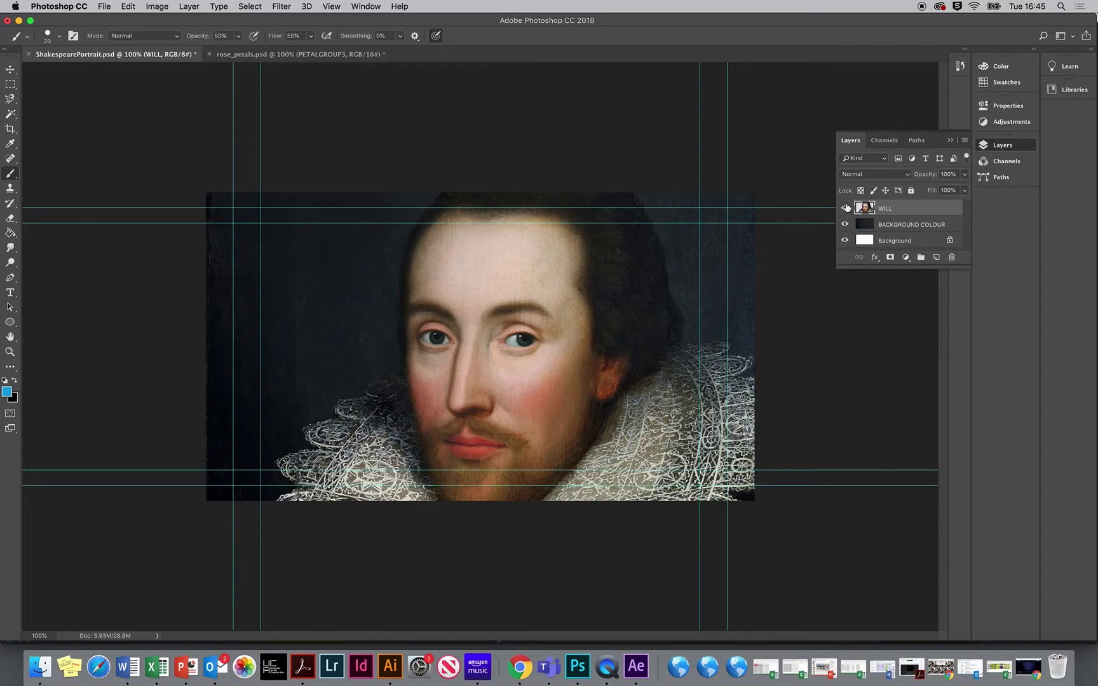
Open rose_petals.psd from the Intro to AE Files folder and inspect its individual petal layers by toggling their visibility
{"action": "left_click", "coordinate": [41, 673]}
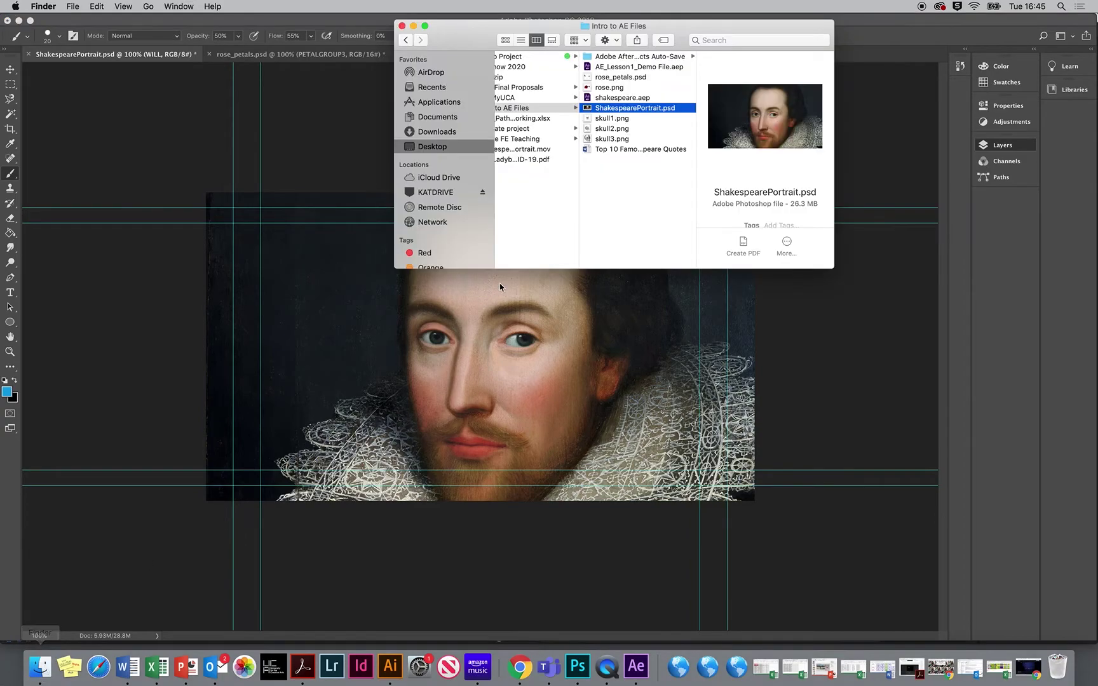
{"action": "double_click", "coordinate": [607, 78]}
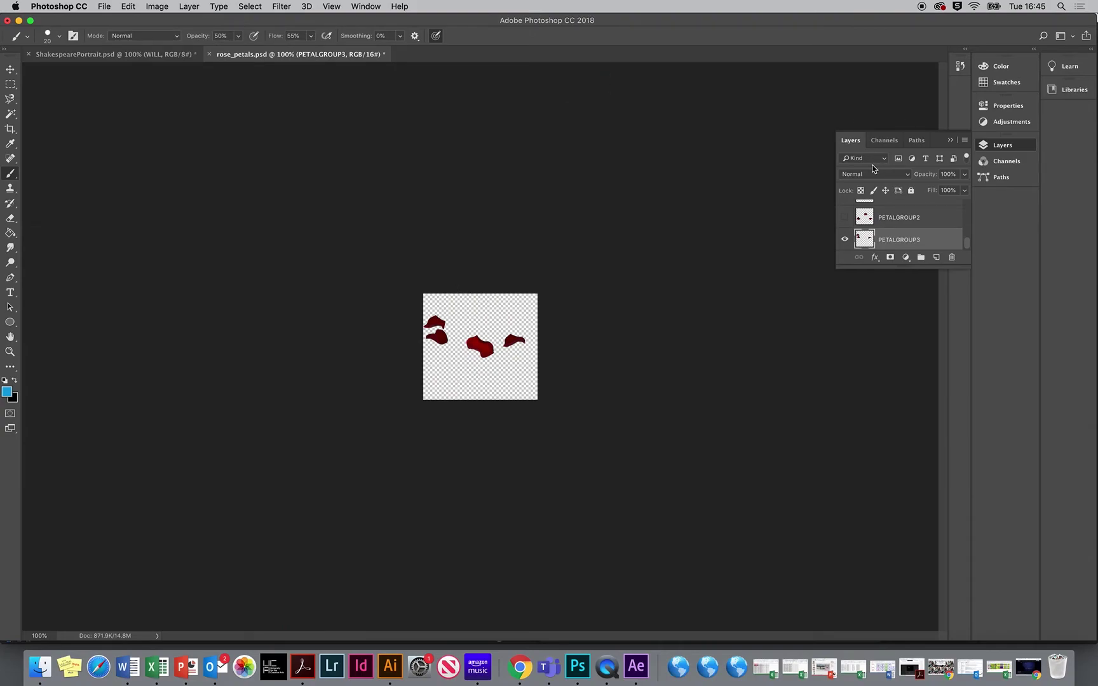
{"action": "scroll", "coordinate": [875, 212], "scroll_direction": "up", "scroll_amount": 2}
{"action": "scroll", "coordinate": [875, 213], "scroll_direction": "up", "scroll_amount": 4}
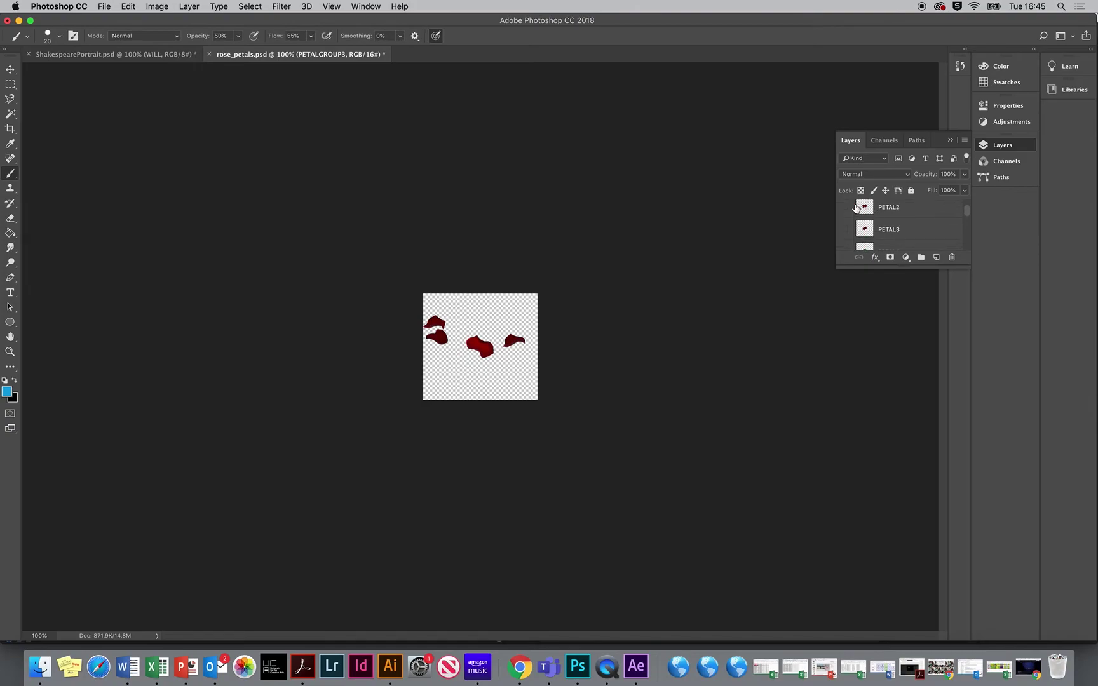
{"action": "left_click", "coordinate": [848, 207]}
{"action": "left_click", "coordinate": [847, 207]}
{"action": "left_click", "coordinate": [848, 212]}
{"action": "left_click", "coordinate": [848, 218]}
{"action": "scroll", "coordinate": [848, 219], "scroll_direction": "down", "scroll_amount": 5}
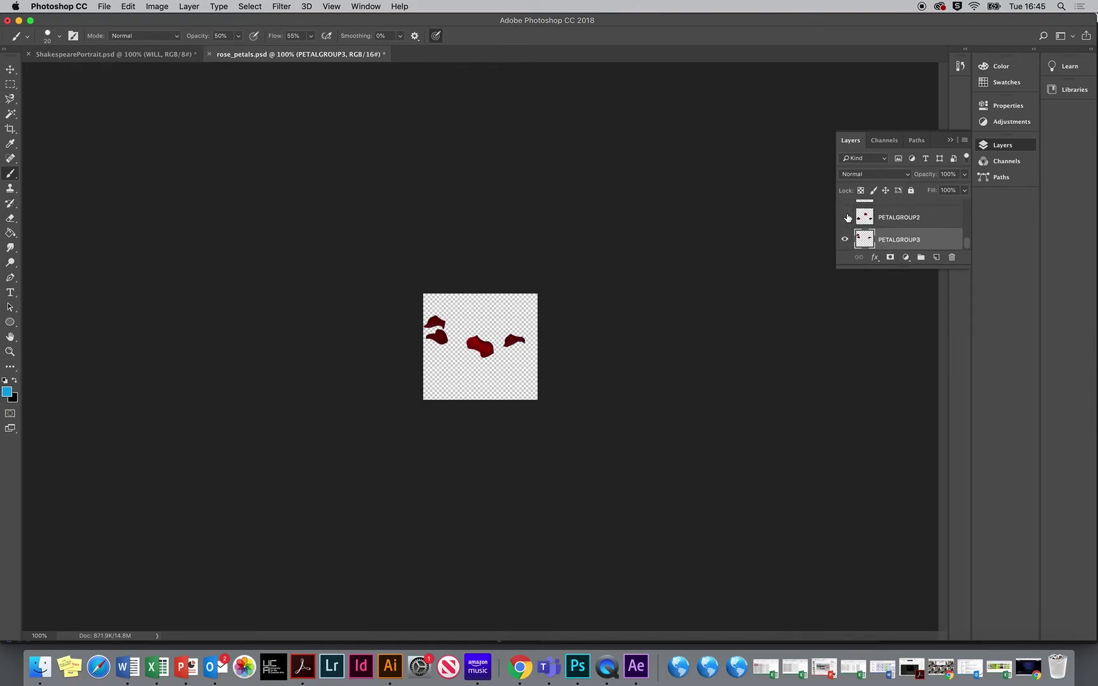
Hide the PETALGROUP3 layer, briefly show PETALGROUP2, and make the PETAL10 layer visible
{"action": "left_click", "coordinate": [848, 239]}
{"action": "left_click", "coordinate": [845, 222]}
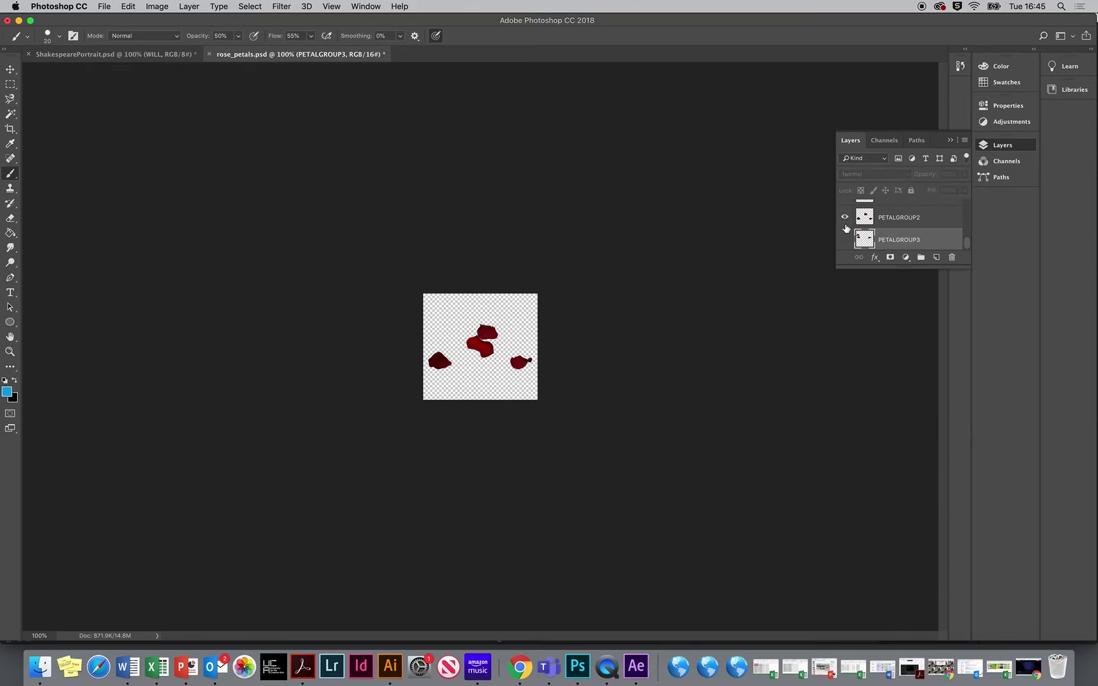
{"action": "left_click", "coordinate": [845, 218]}
{"action": "scroll", "coordinate": [848, 229], "scroll_direction": "up", "scroll_amount": 2}
{"action": "left_click", "coordinate": [849, 228]}
{"action": "left_click", "coordinate": [850, 229]}
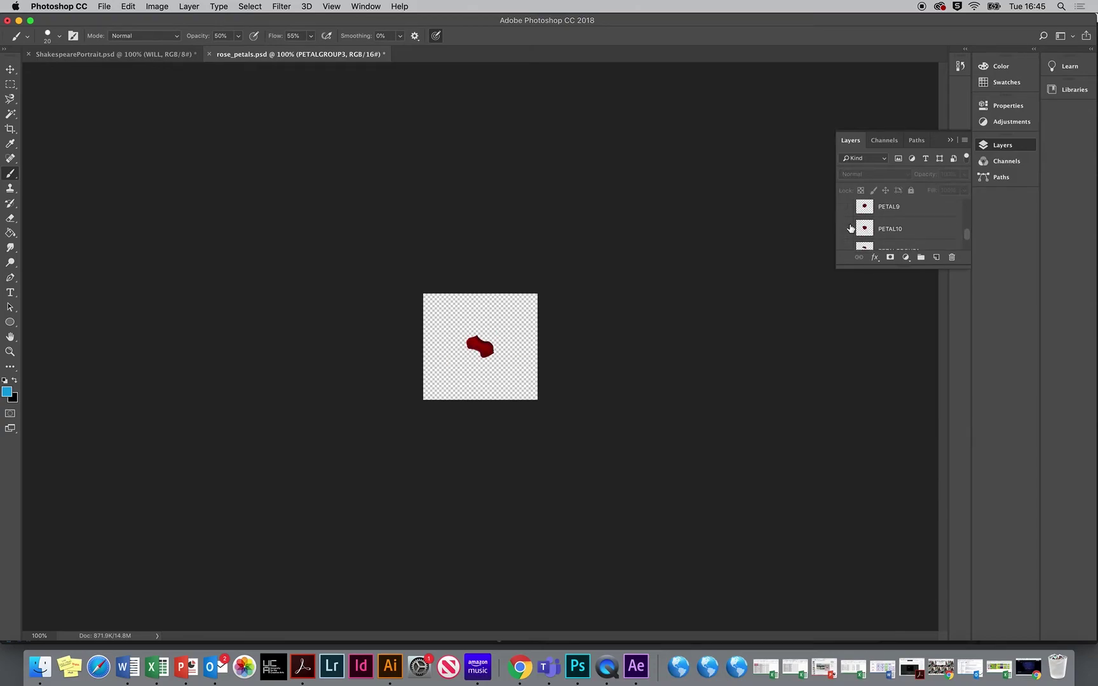
{"action": "double_click", "coordinate": [891, 228]}
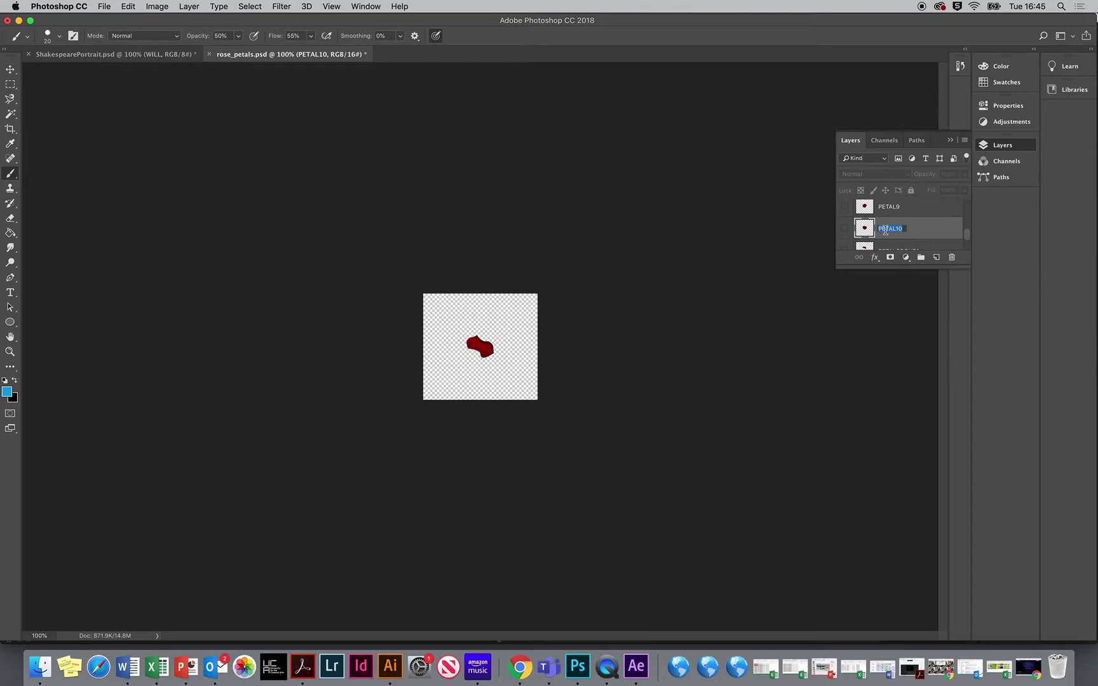
{"action": "left_click", "coordinate": [845, 234]}
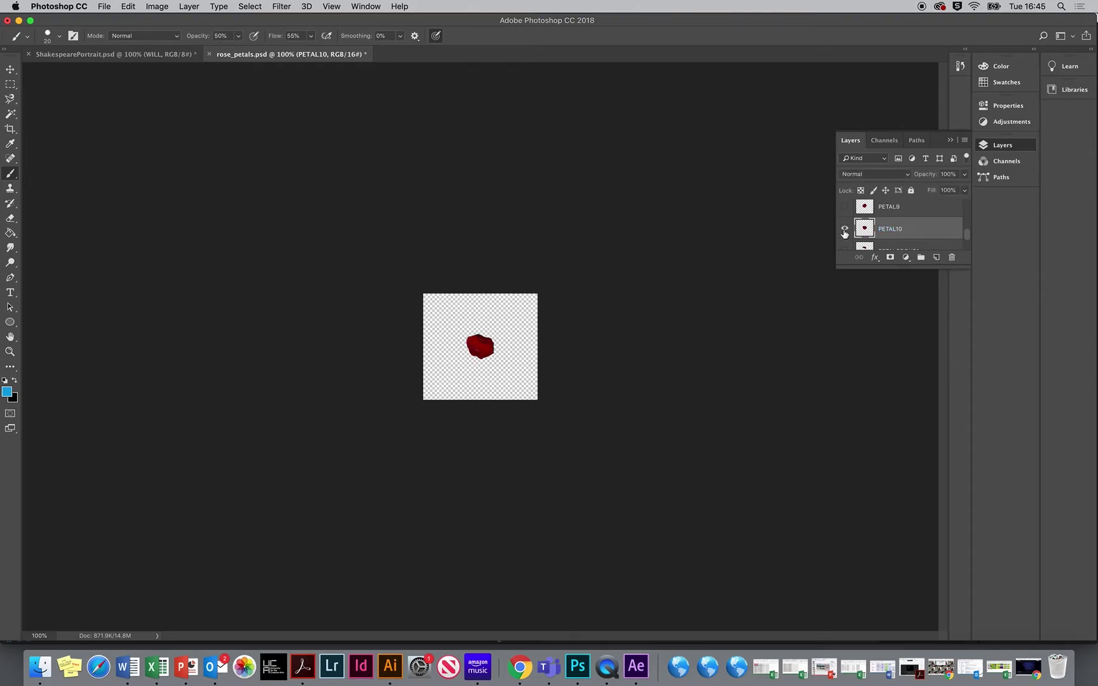
{"action": "scroll", "coordinate": [845, 235], "scroll_direction": "up", "scroll_amount": 4}
{"action": "scroll", "coordinate": [845, 235], "scroll_direction": "down", "scroll_amount": 8}
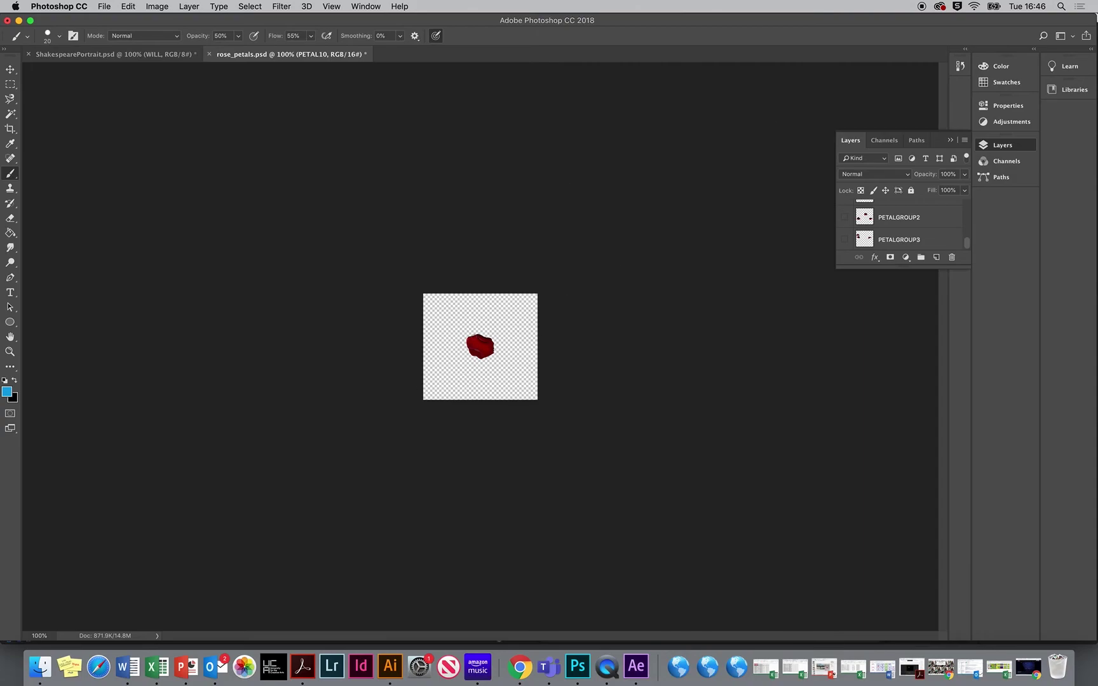
Switch to Finder and open skull1.png and skull2.png in Preview to examine the skull images
{"action": "left_click", "coordinate": [39, 667]}
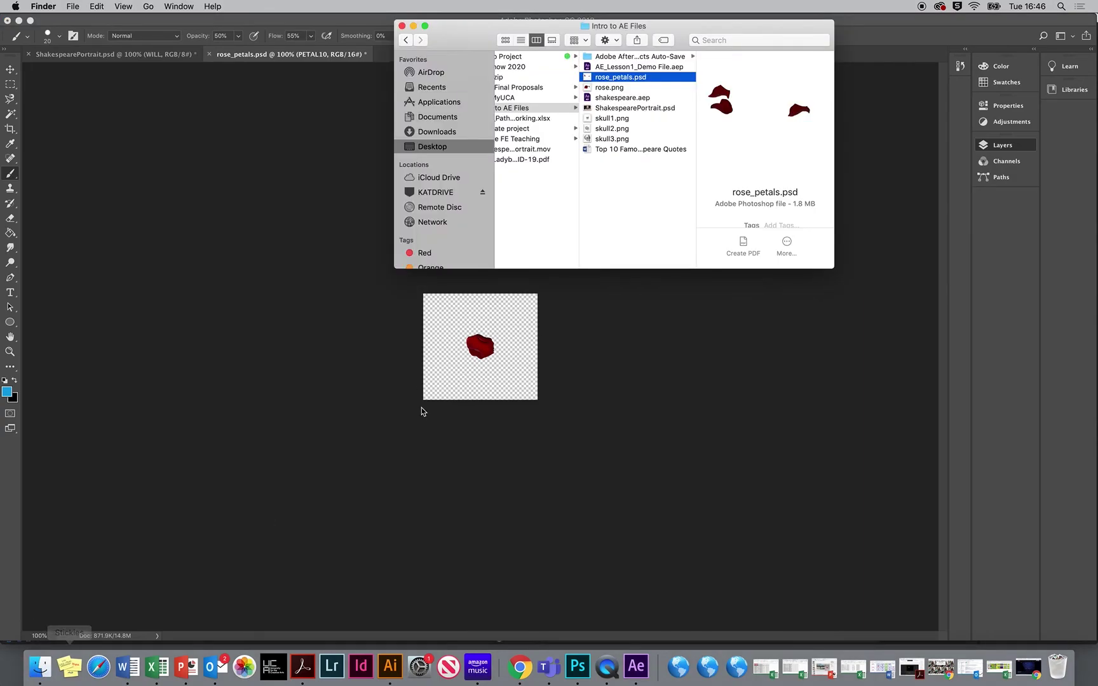
{"action": "double_click", "coordinate": [604, 121]}
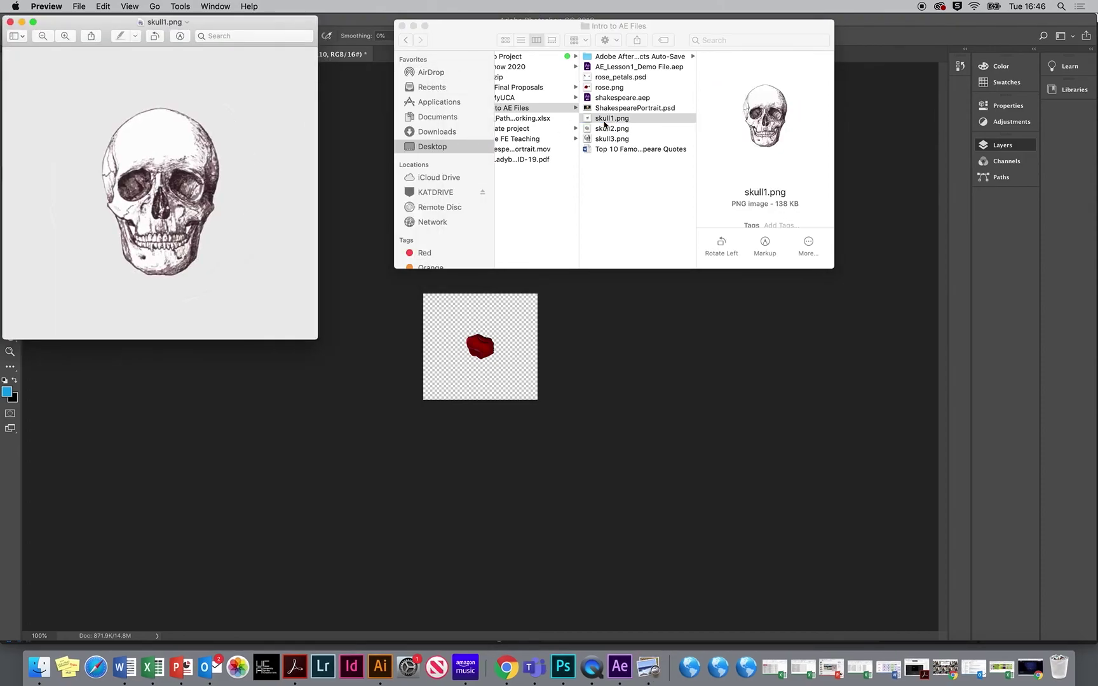
{"action": "left_click_drag", "start_coordinate": [268, 30], "coordinate": [365, 56]}
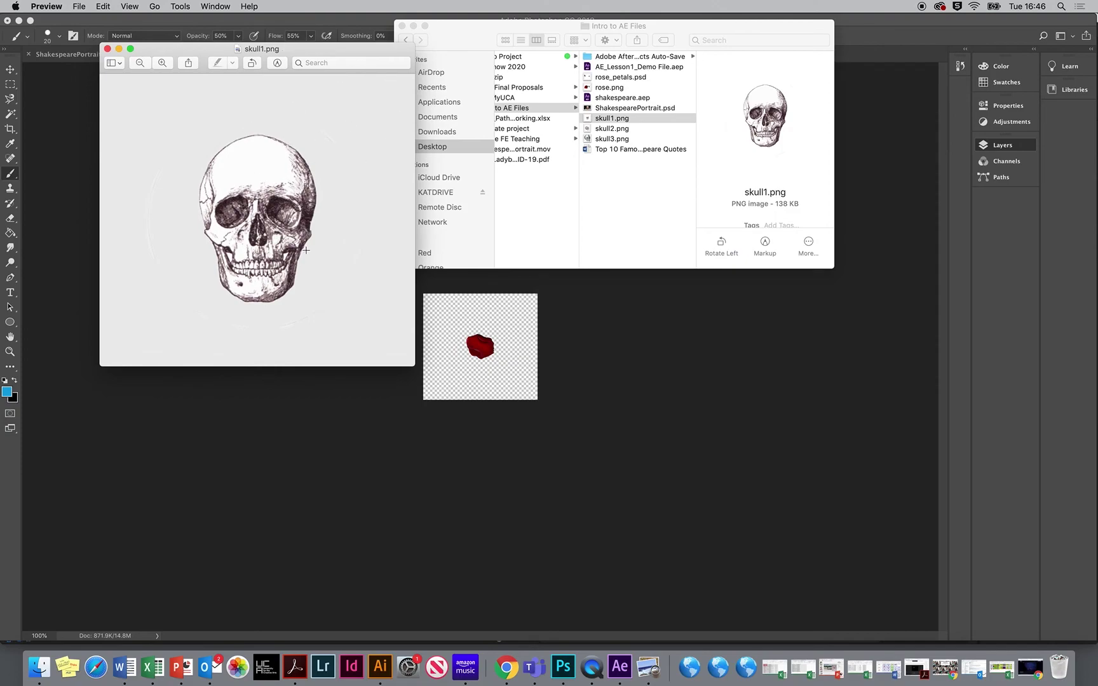
{"action": "double_click", "coordinate": [612, 129]}
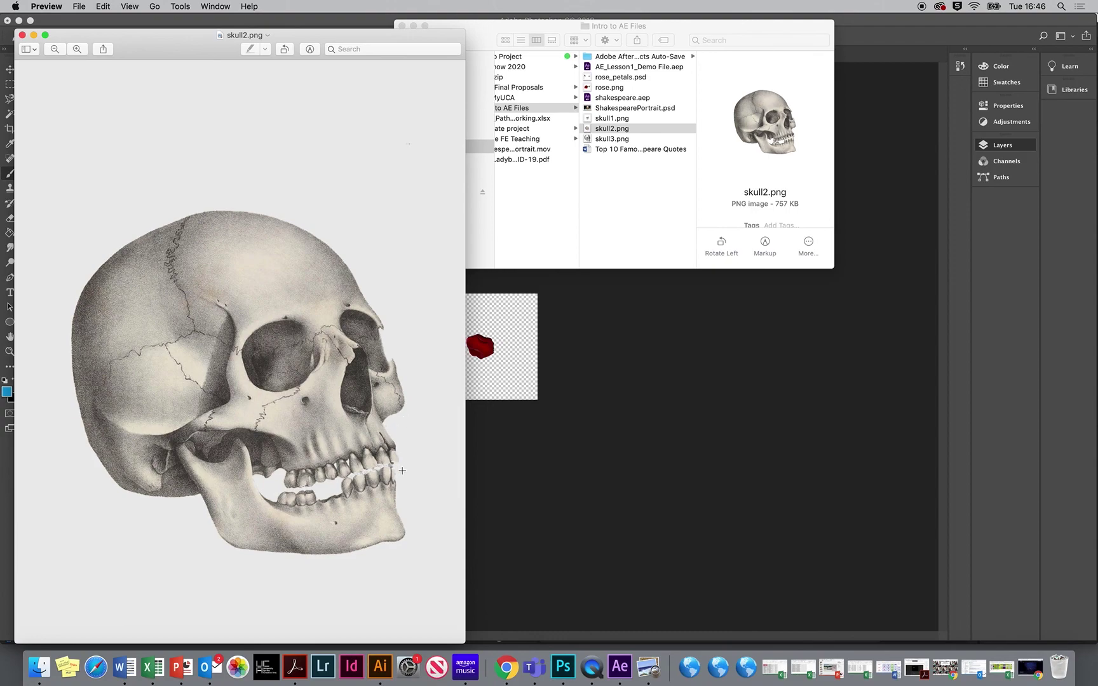
{"action": "left_click", "coordinate": [635, 184]}
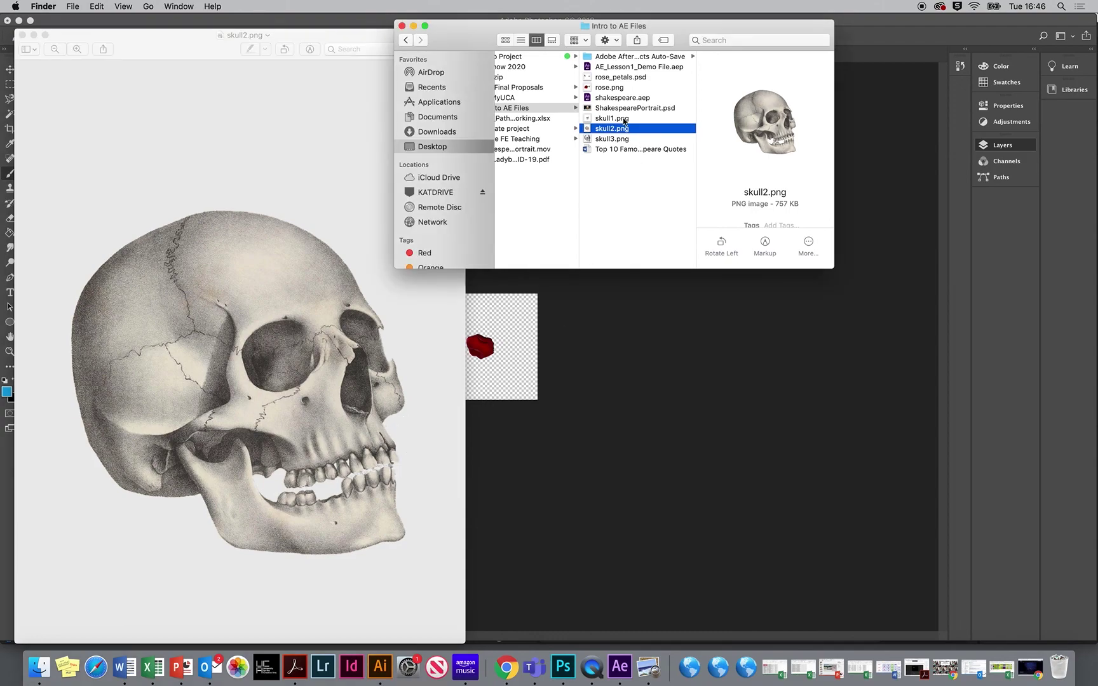